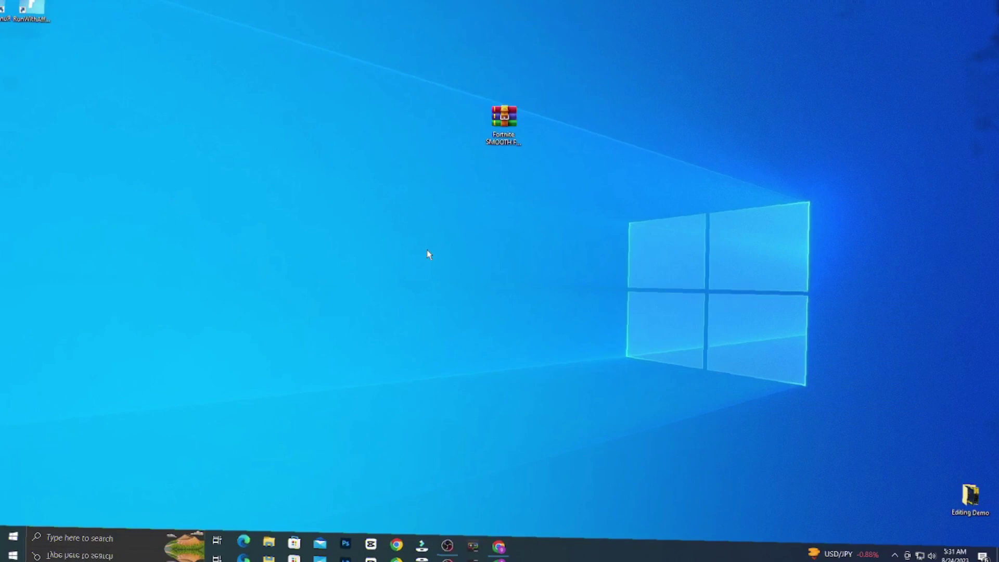
# Open the VELVOX blog post on getting 240+ FPS in Fortnite Chapter 4 on a low-end PC and view its download section.
pyautogui.rightClick(505, 130)
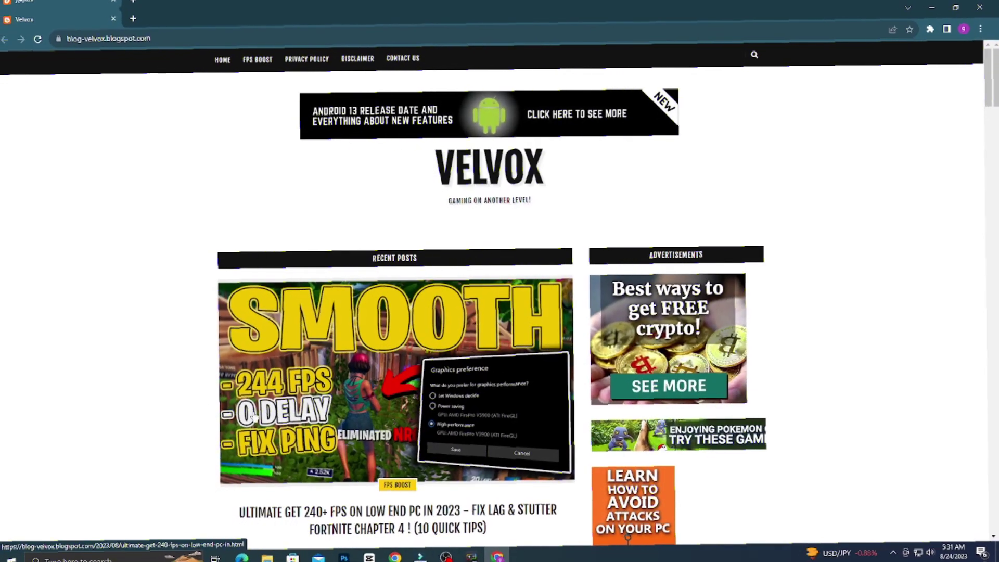
pyautogui.scroll(-9, 622, 158)
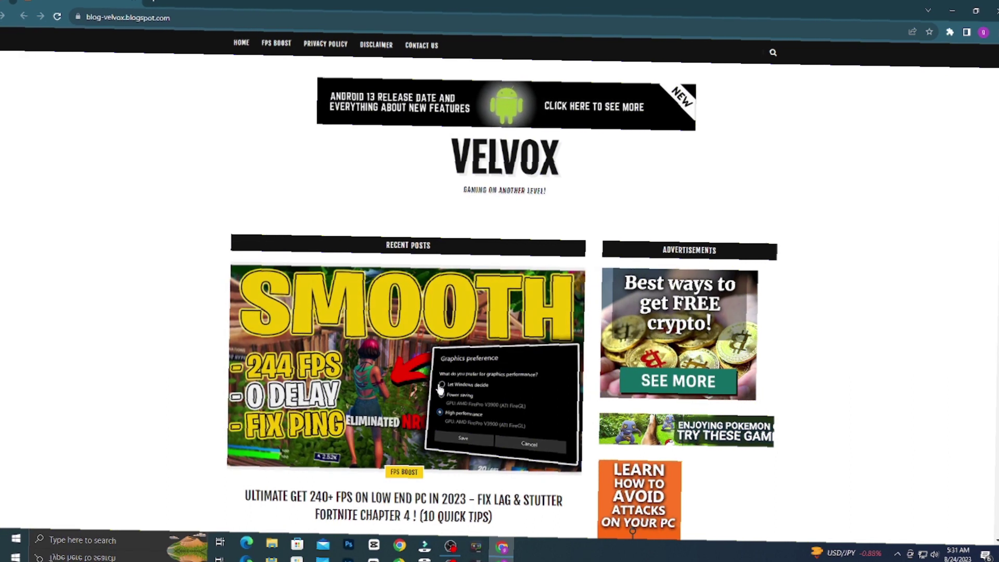
pyautogui.click(363, 390)
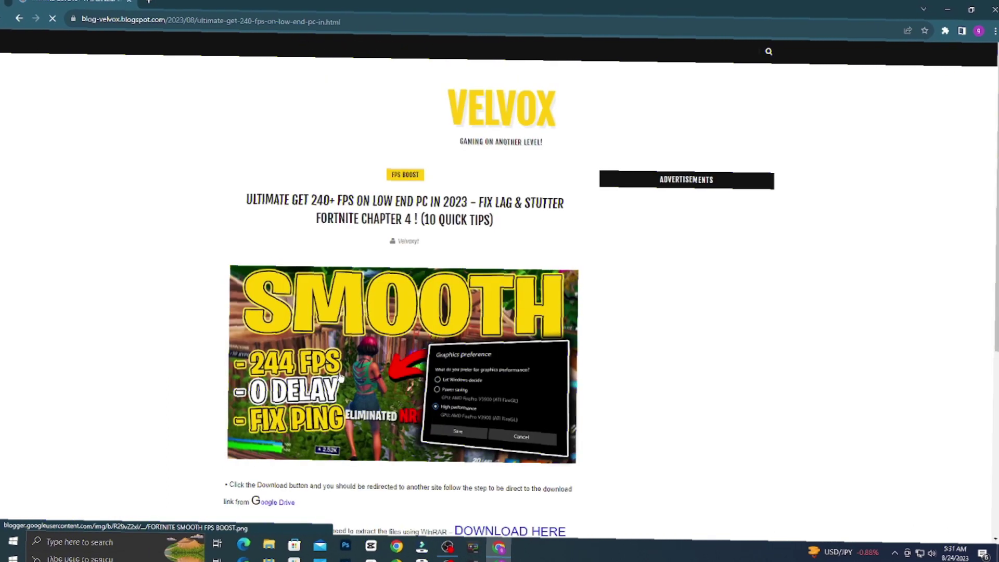
pyautogui.scroll(-5, 357, 385)
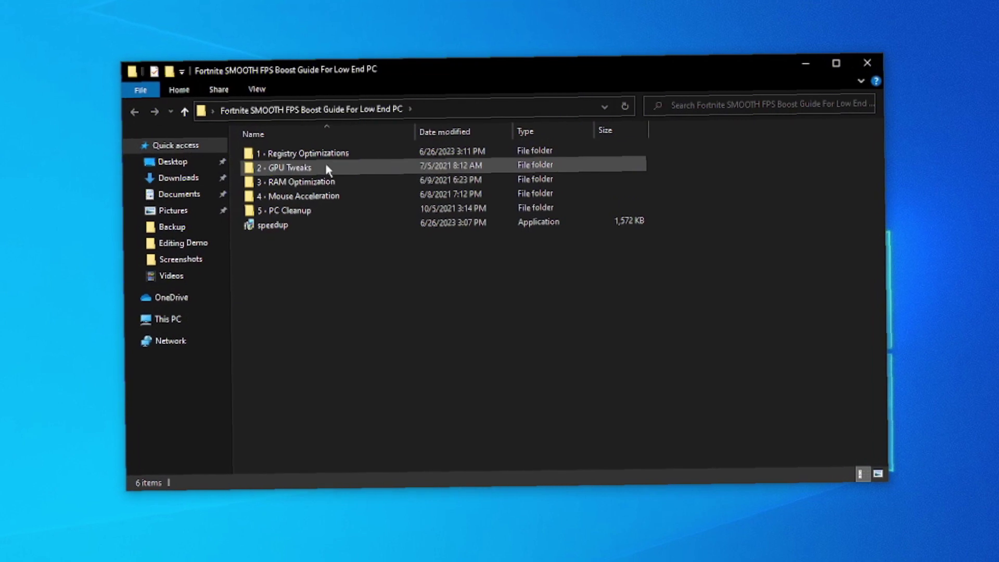
# Merge all eight registry files from the "1 - Registry Optimizations" folder into the Windows registry.
pyautogui.doubleClick(328, 155)
pyautogui.moveTo(263, 322); pyautogui.dragTo(337, 164)
pyautogui.rightClick(339, 159)
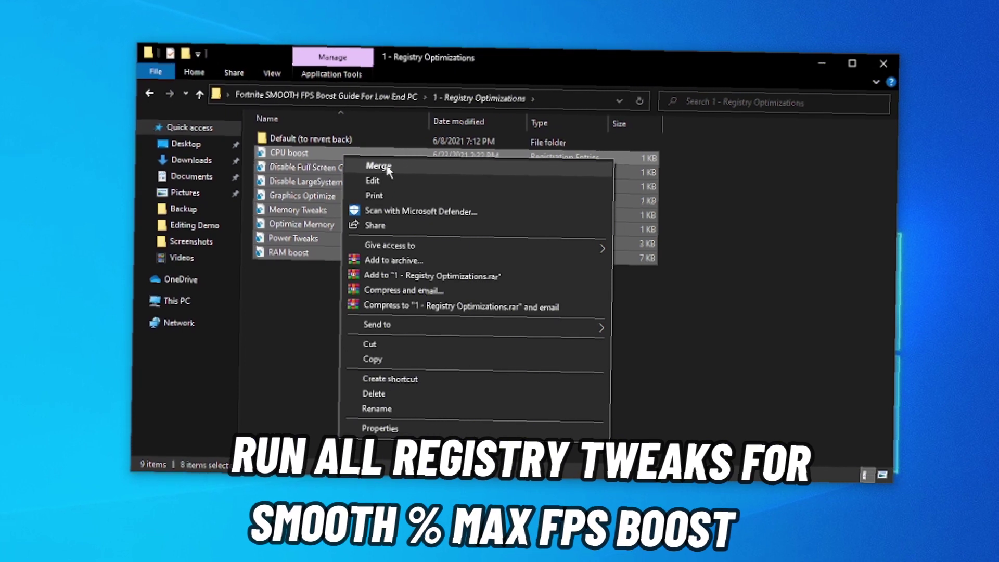
pyautogui.click(386, 169)
pyautogui.moveTo(290, 307); pyautogui.dragTo(324, 176)
pyautogui.rightClick(331, 160)
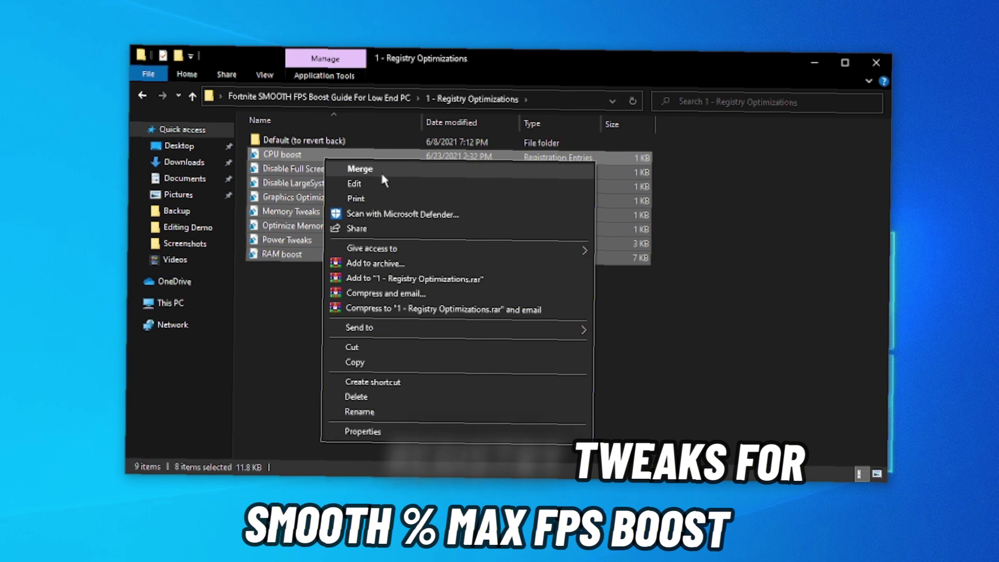
pyautogui.click(283, 332)
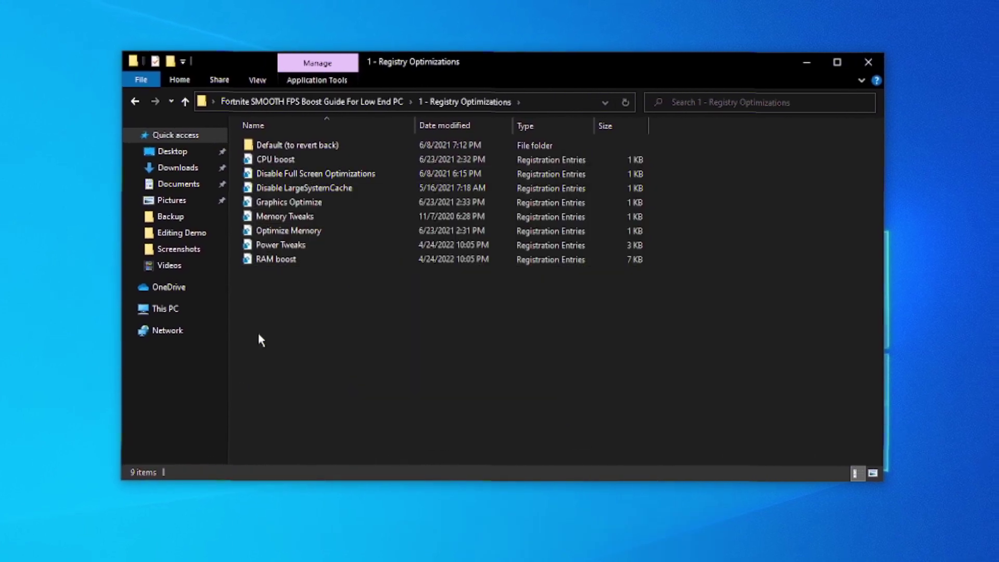
# Look up the merge option for Revert FullScreen Optimizations in the "Default (to revert back)" folder and return to the guide's main folder.
pyautogui.doubleClick(286, 146)
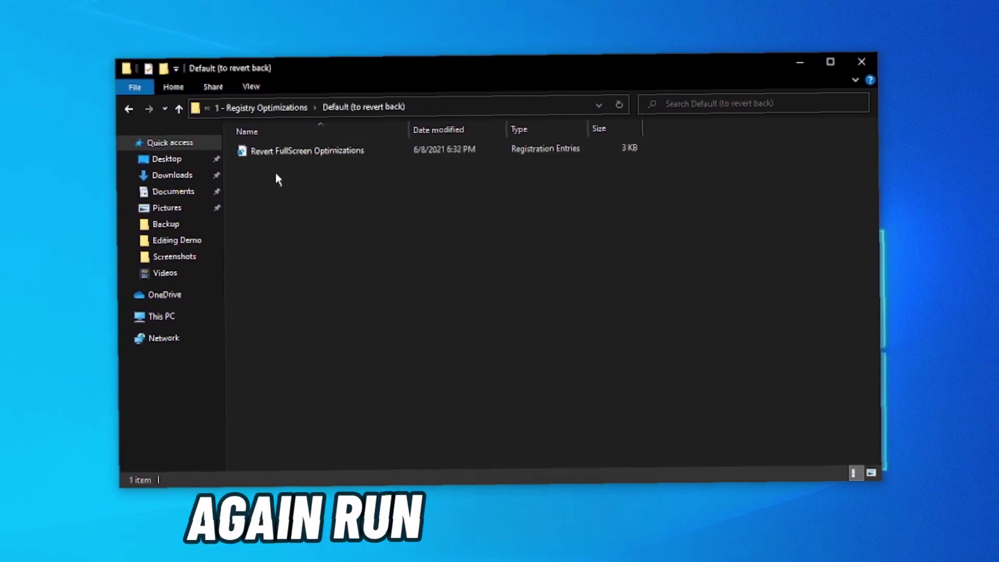
pyautogui.click(286, 154)
pyautogui.rightClick(286, 155)
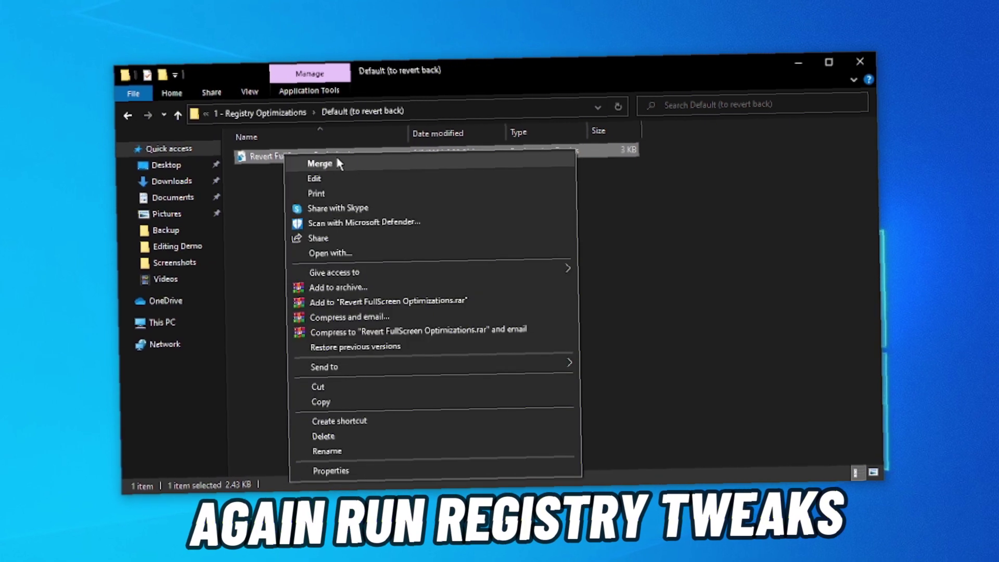
pyautogui.click(278, 171)
pyautogui.hotkey('alt', 'Up')
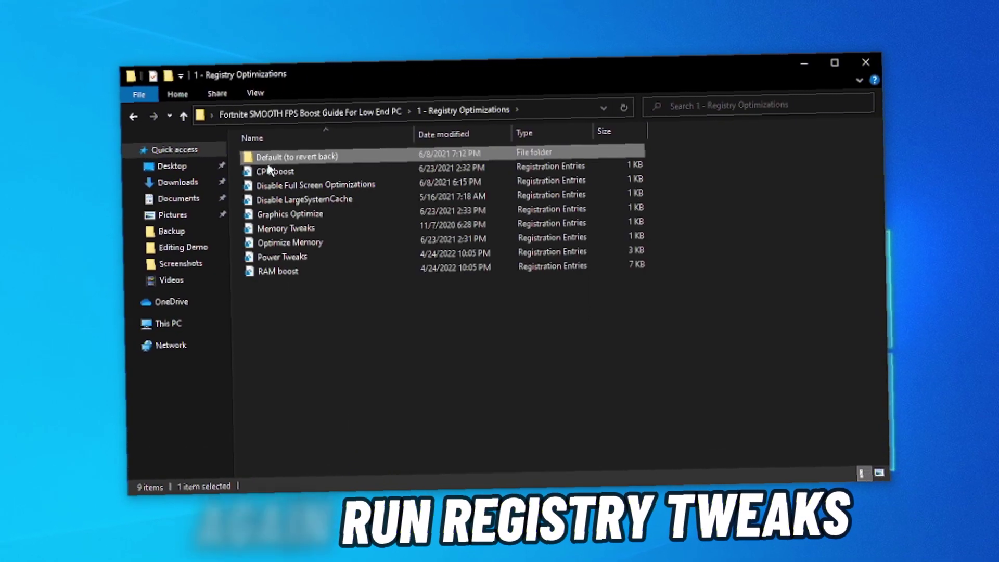
pyautogui.click(257, 116)
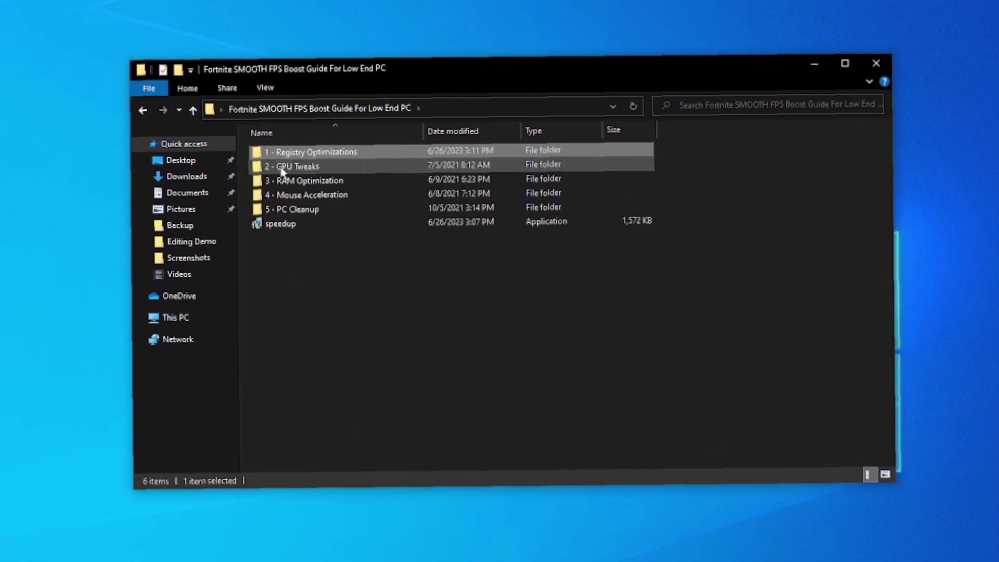
# Open the "2 - GPU Tweaks" folder and bring up the merge option for the AMD Thread Priority registry file.
pyautogui.doubleClick(281, 167)
pyautogui.moveTo(283, 205); pyautogui.dragTo(290, 167)
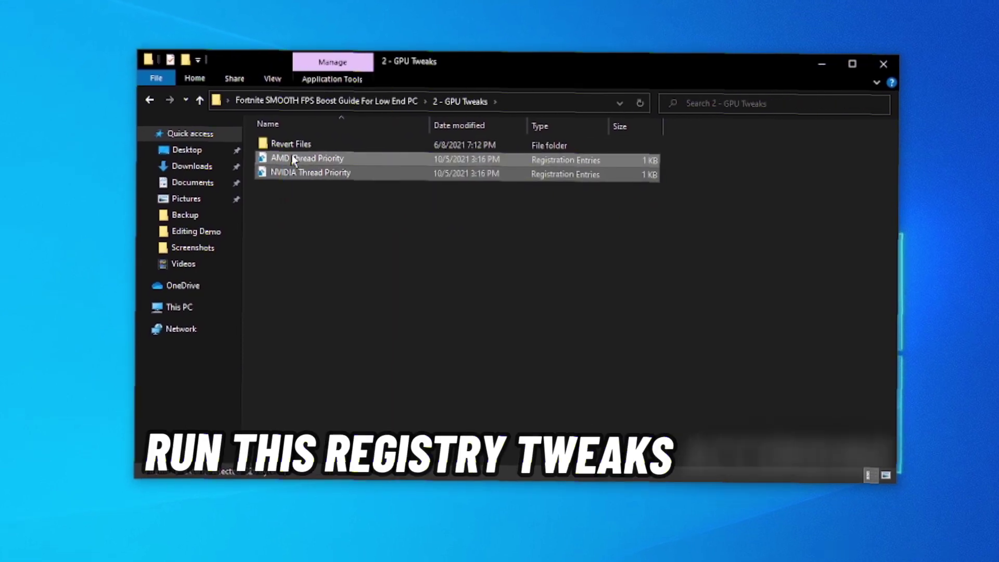
pyautogui.rightClick(294, 161)
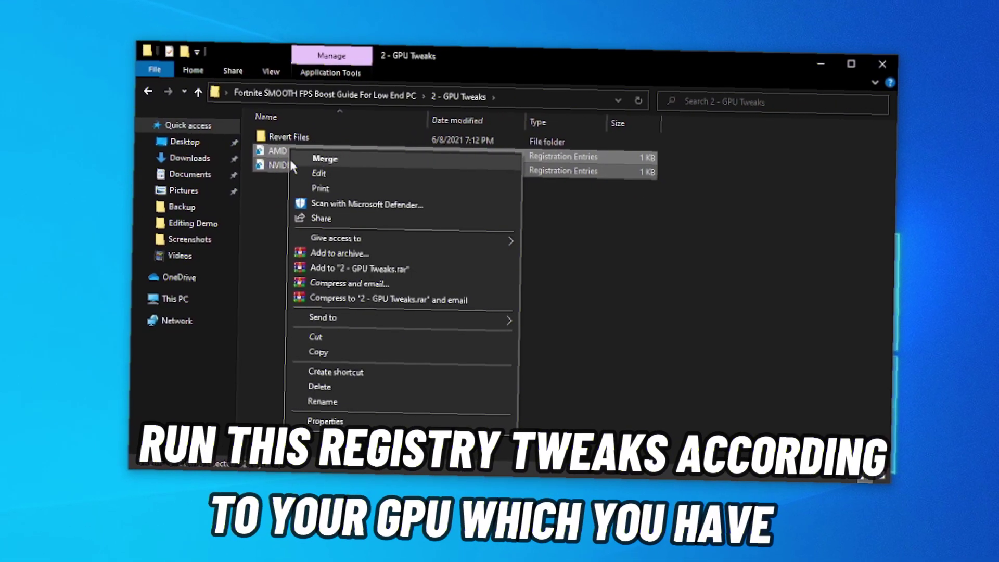
pyautogui.click(253, 170)
pyautogui.click(277, 152)
pyautogui.rightClick(281, 156)
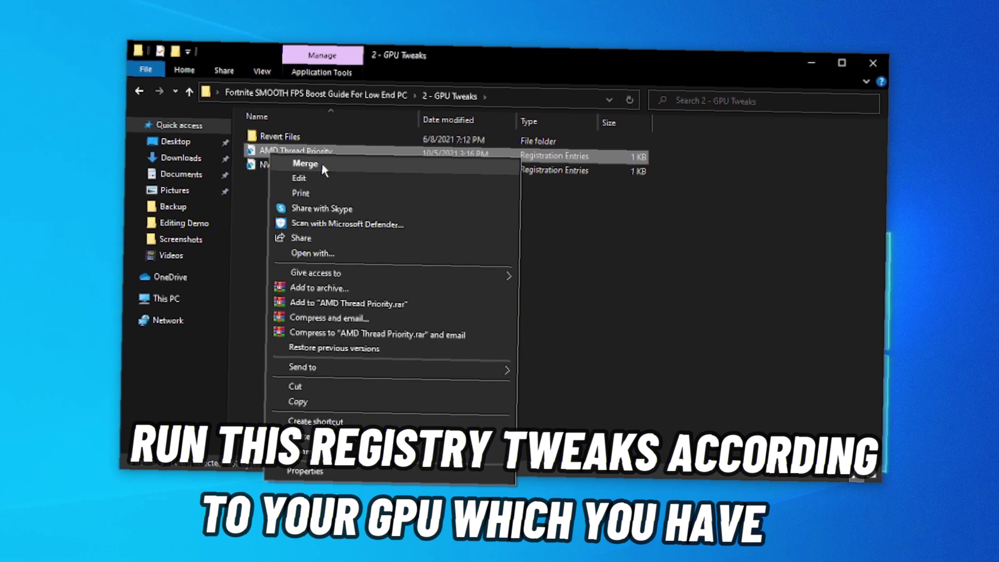
# Bring up the merge option for the NVIDIA Thread Priority registry file and return to the guide's main folder.
pyautogui.click(292, 167)
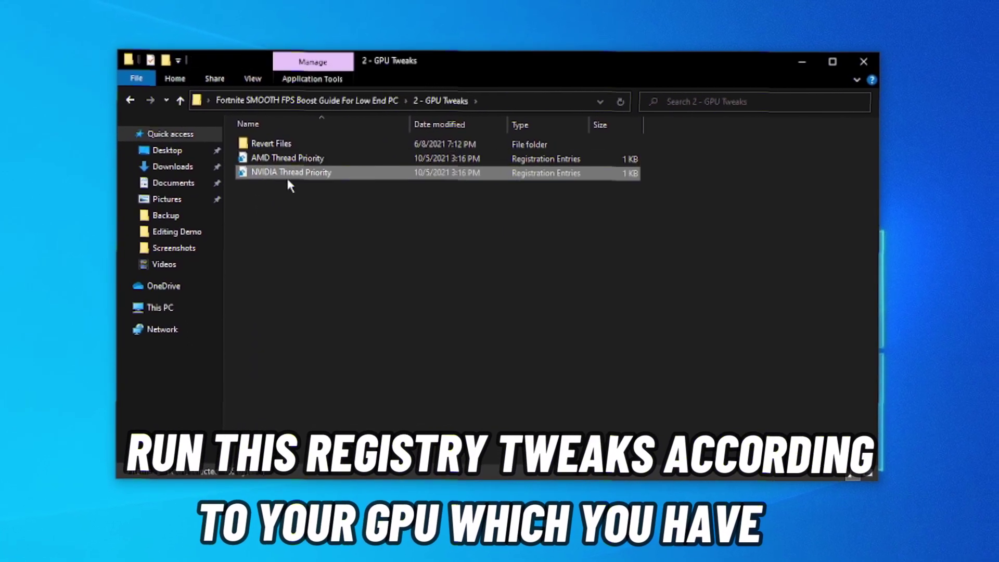
pyautogui.rightClick(288, 182)
pyautogui.click(290, 174)
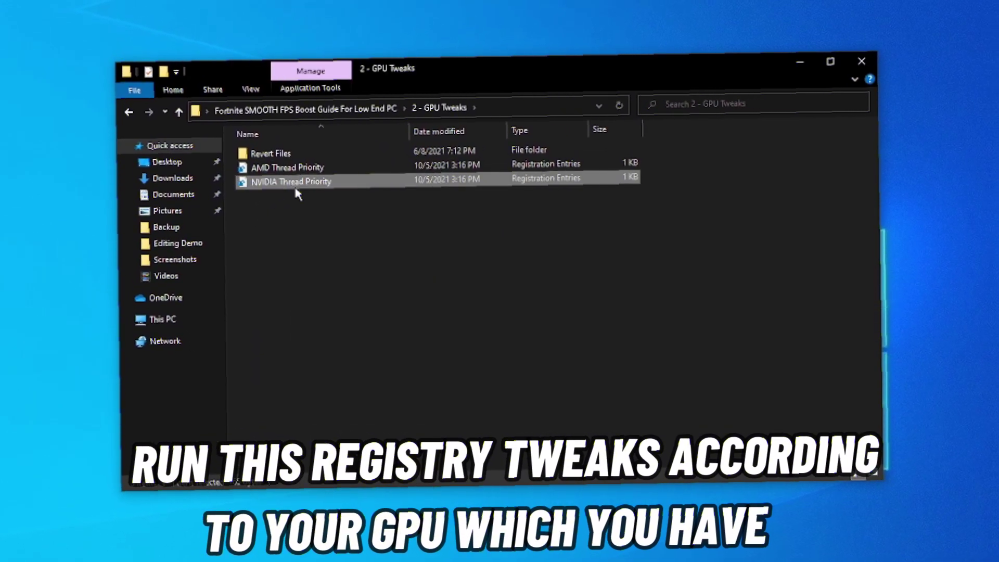
pyautogui.rightClick(301, 185)
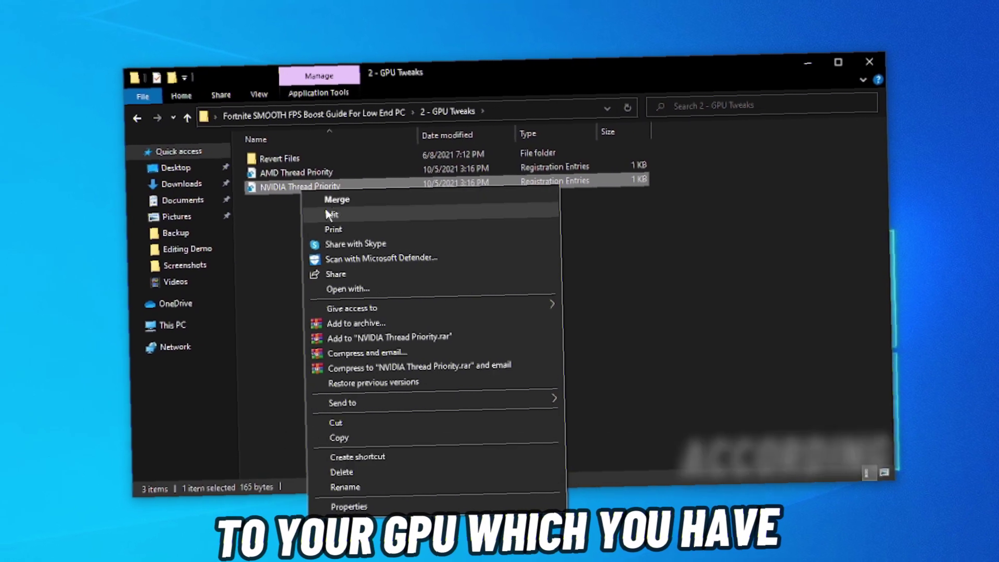
pyautogui.click(285, 205)
pyautogui.click(264, 118)
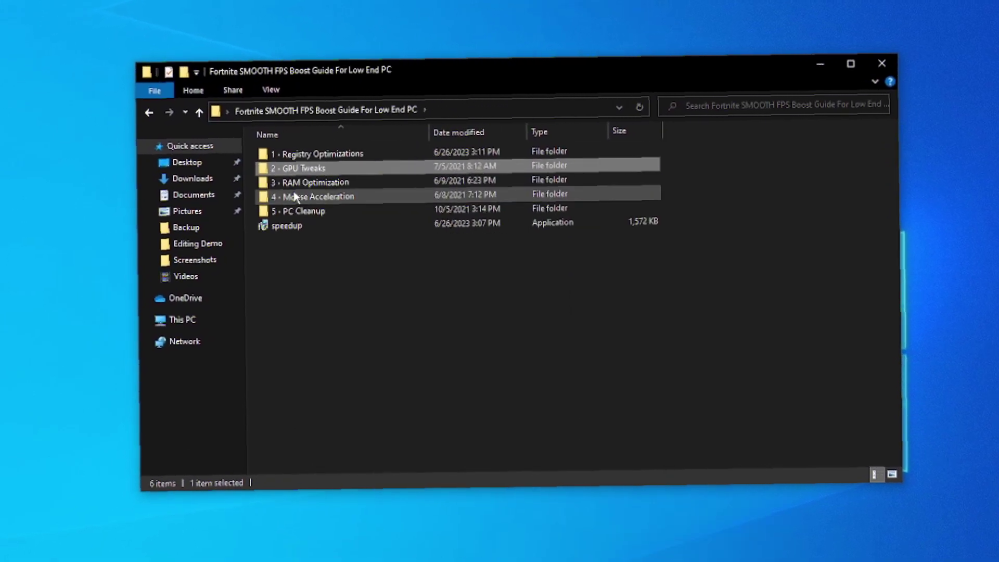
# Open "3 - RAM Optimization", bring up the merge option for the 16GB Ram registry file, and return to the guide's main folder.
pyautogui.doubleClick(284, 209)
pyautogui.hotkey('ctrl', 'a')
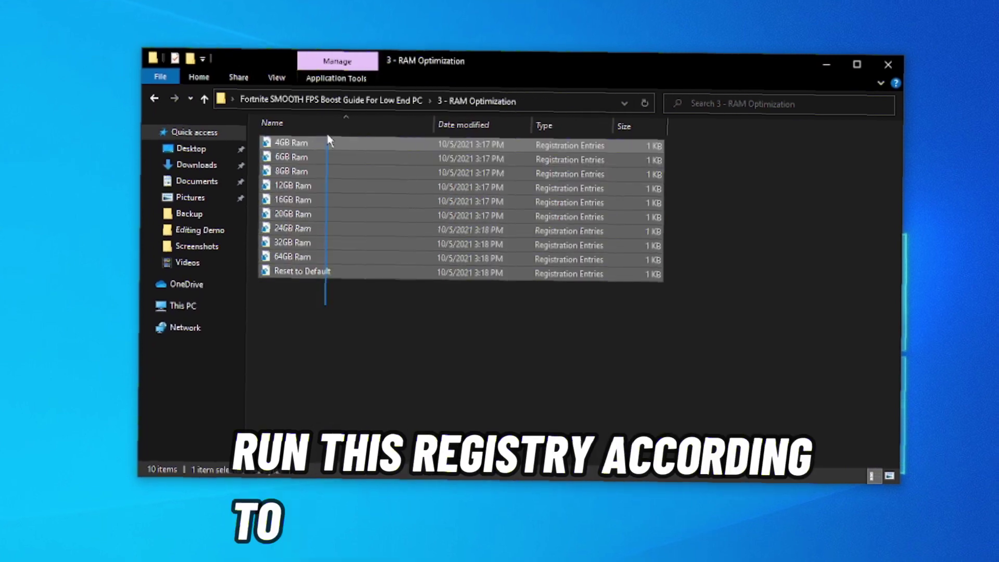
pyautogui.click(325, 323)
pyautogui.hotkey('ctrl', 'a')
pyautogui.click(326, 281)
pyautogui.click(307, 194)
pyautogui.rightClick(296, 188)
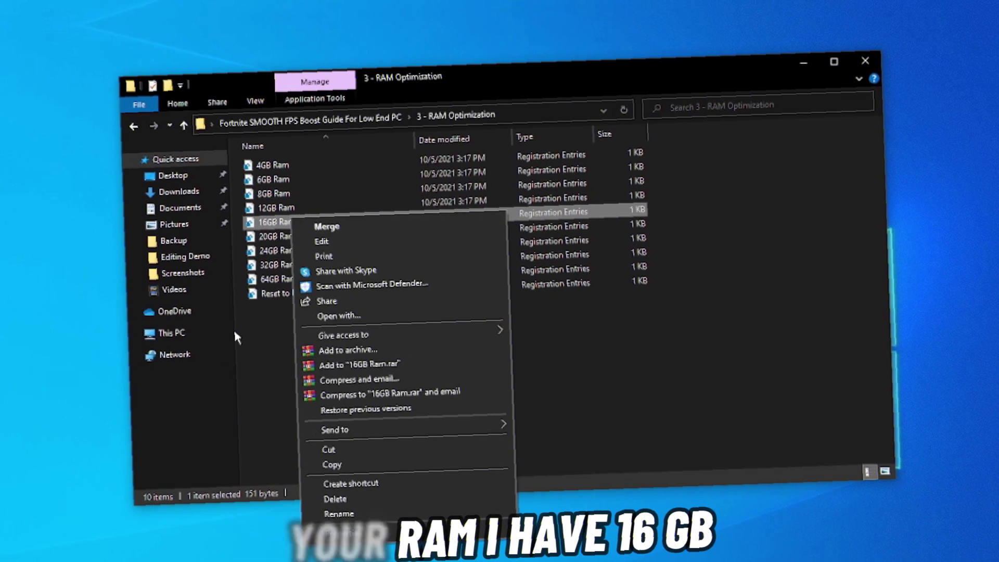
pyautogui.click(233, 329)
pyautogui.click(252, 125)
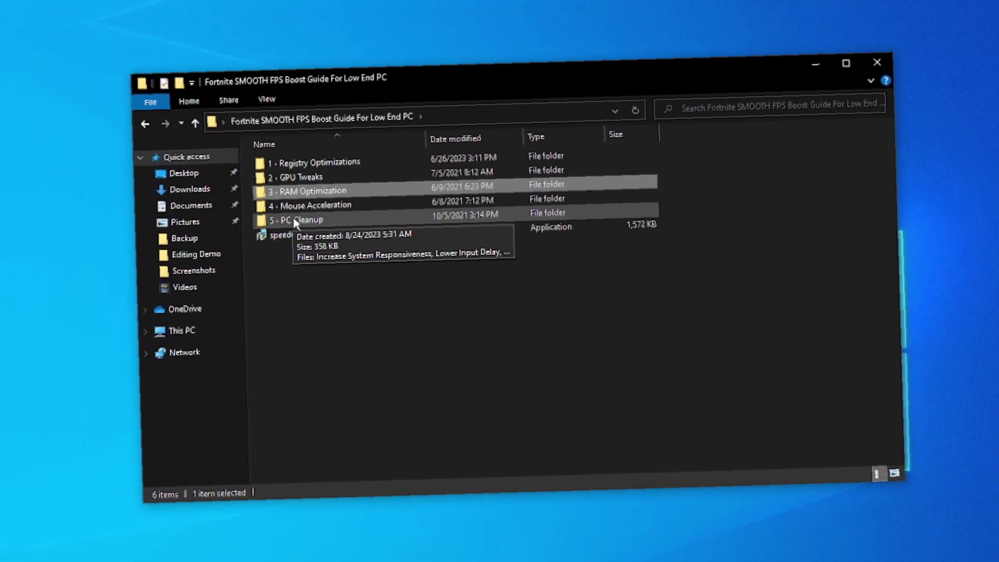
# Merge the 100% Scaling registry file from the "4 - Mouse Acceleration" folder and return to the guide's main folder.
pyautogui.doubleClick(286, 210)
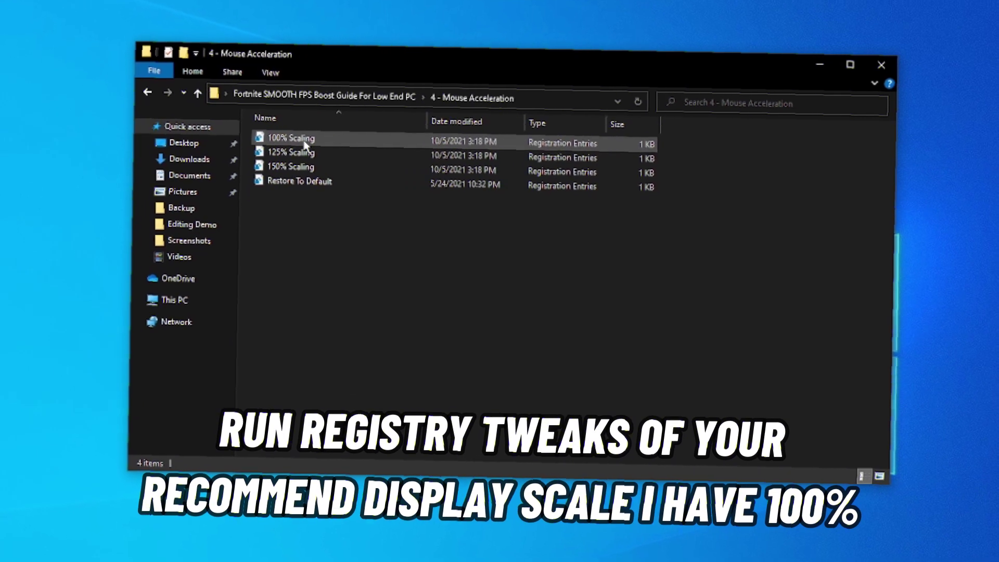
pyautogui.click(302, 145)
pyautogui.rightClick(304, 145)
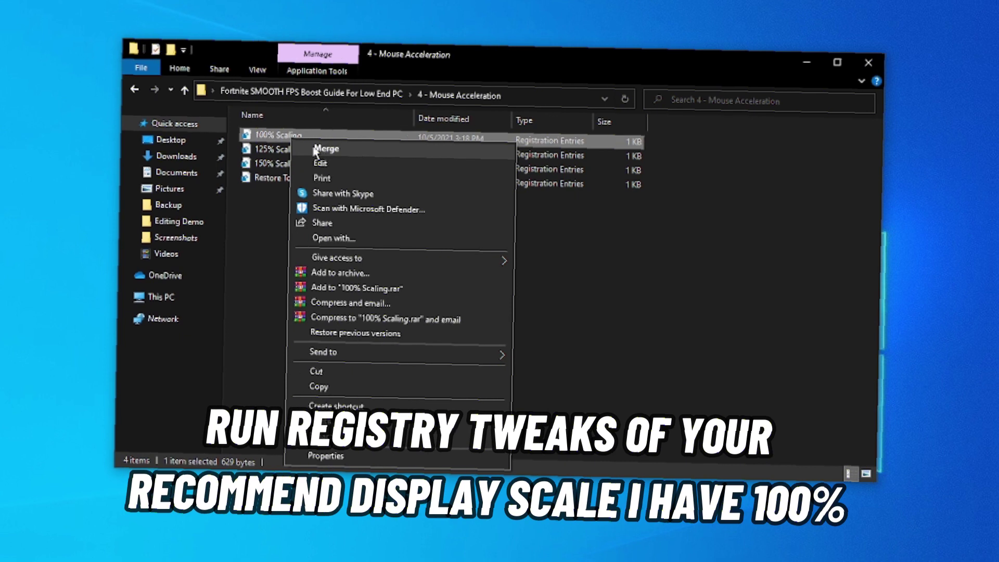
pyautogui.click(312, 146)
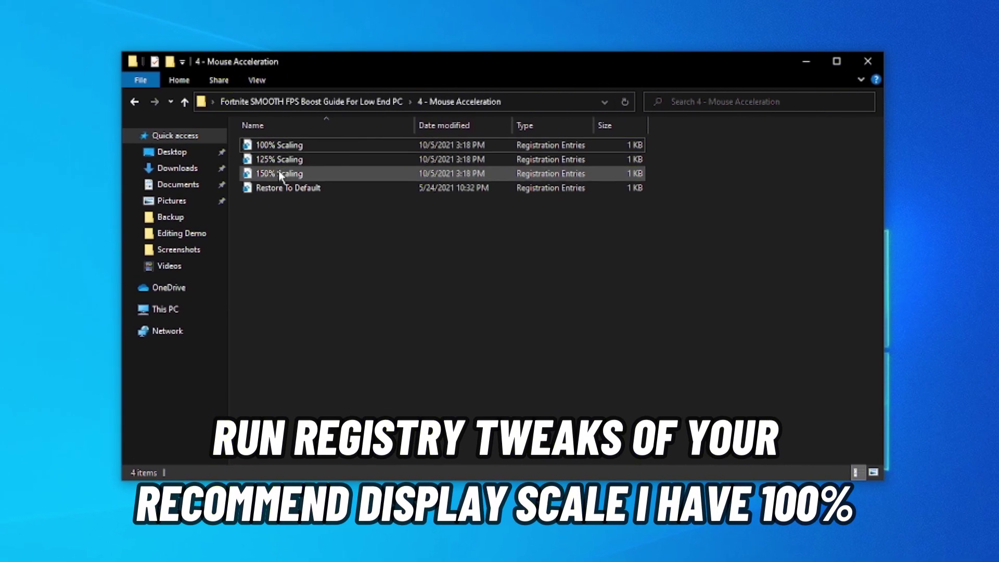
pyautogui.click(263, 108)
# Run the Increase System Responsiveness and Lower Input Delay batch files from the "5 - PC Cleanup" folder as administrator.
pyautogui.doubleClick(291, 210)
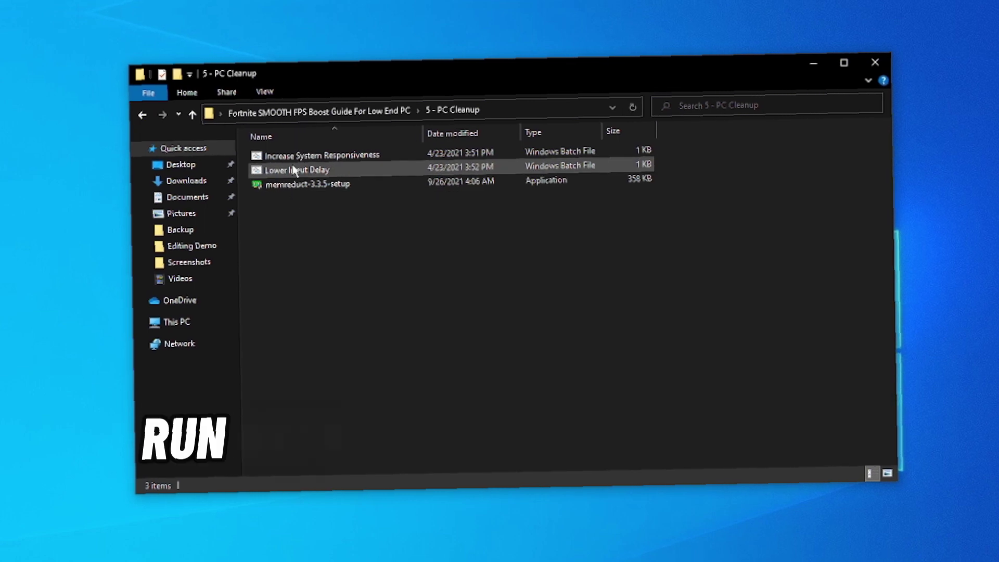
pyautogui.moveTo(669, 171); pyautogui.dragTo(573, 168)
pyautogui.click(314, 149)
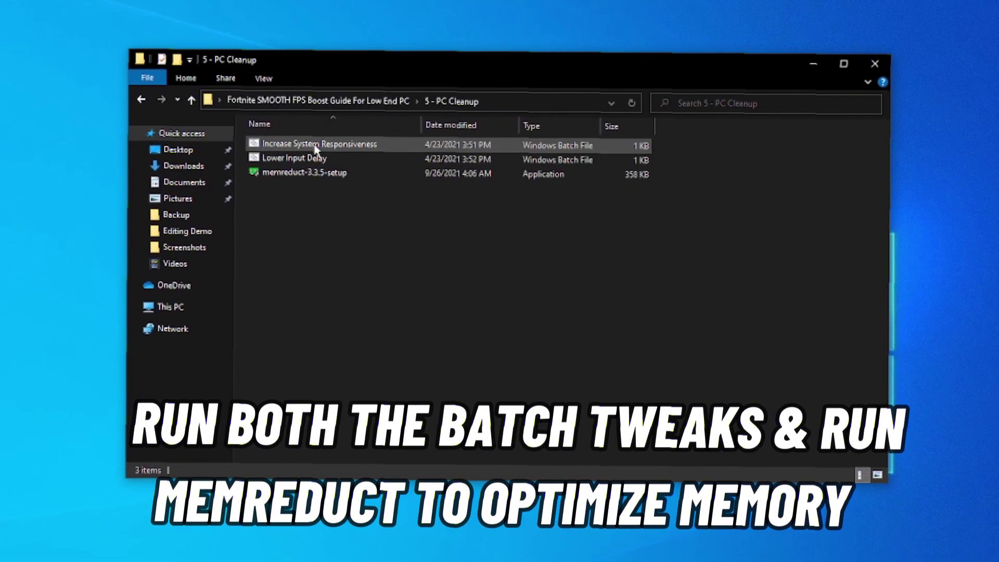
pyautogui.rightClick(314, 150)
pyautogui.click(281, 208)
pyautogui.click(657, 154)
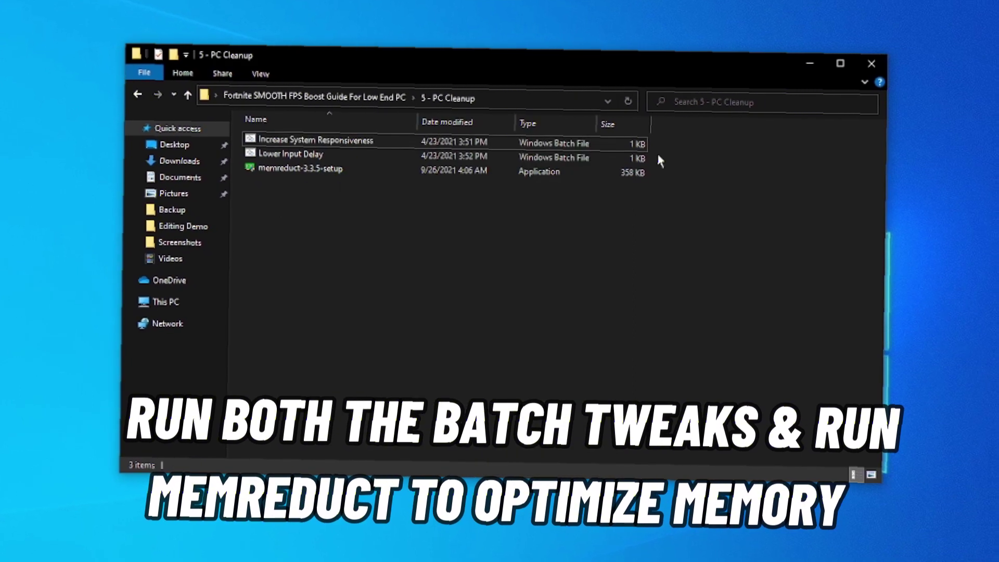
pyautogui.click(451, 232)
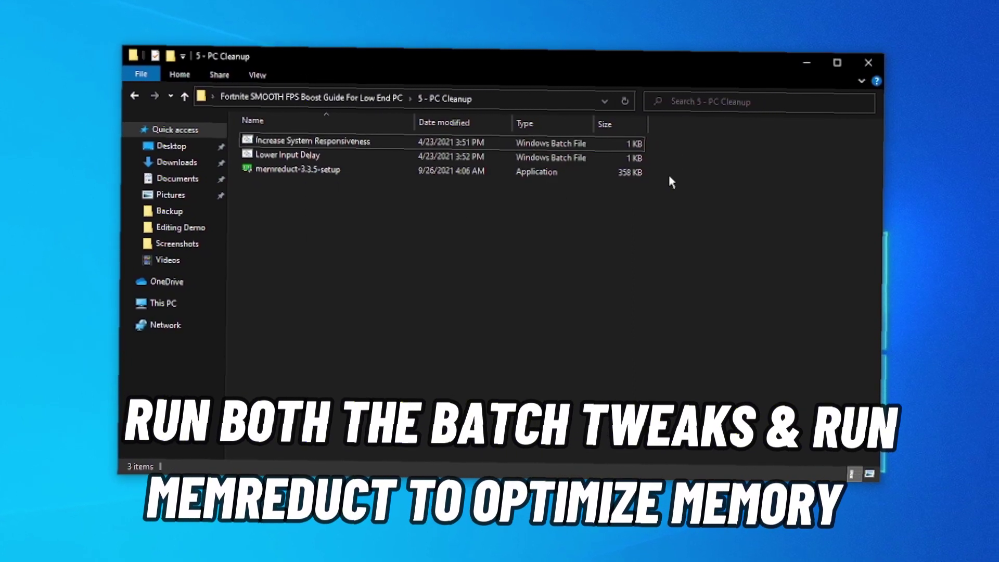
pyautogui.moveTo(669, 175); pyautogui.dragTo(582, 143)
pyautogui.click(484, 198)
pyautogui.moveTo(661, 171); pyautogui.dragTo(436, 163)
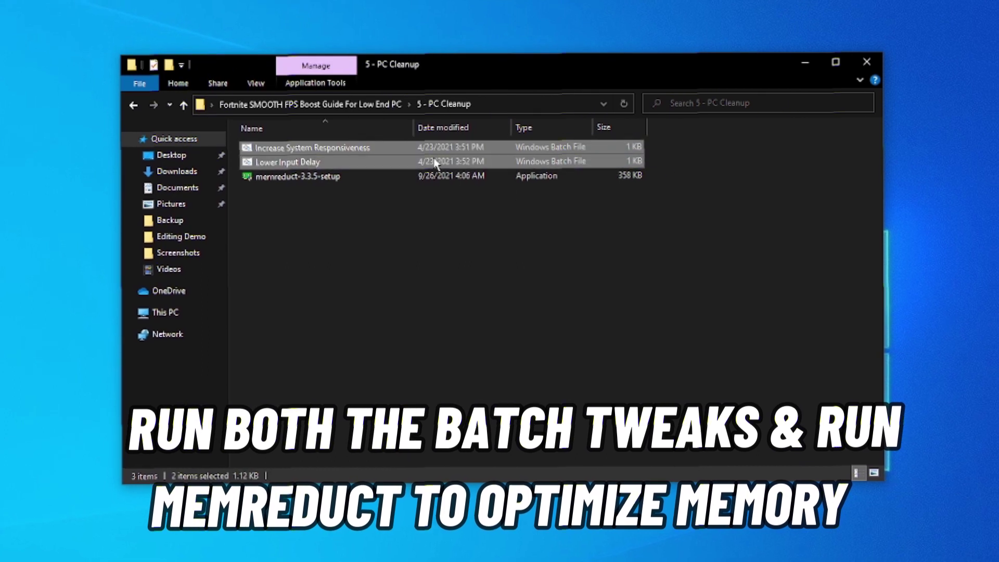
pyautogui.rightClick(348, 150)
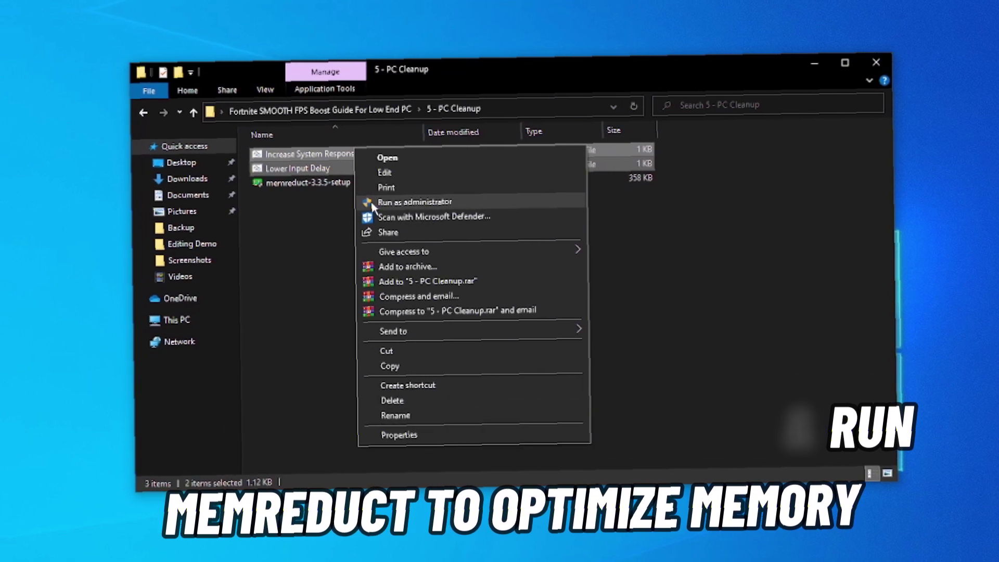
pyautogui.click(341, 203)
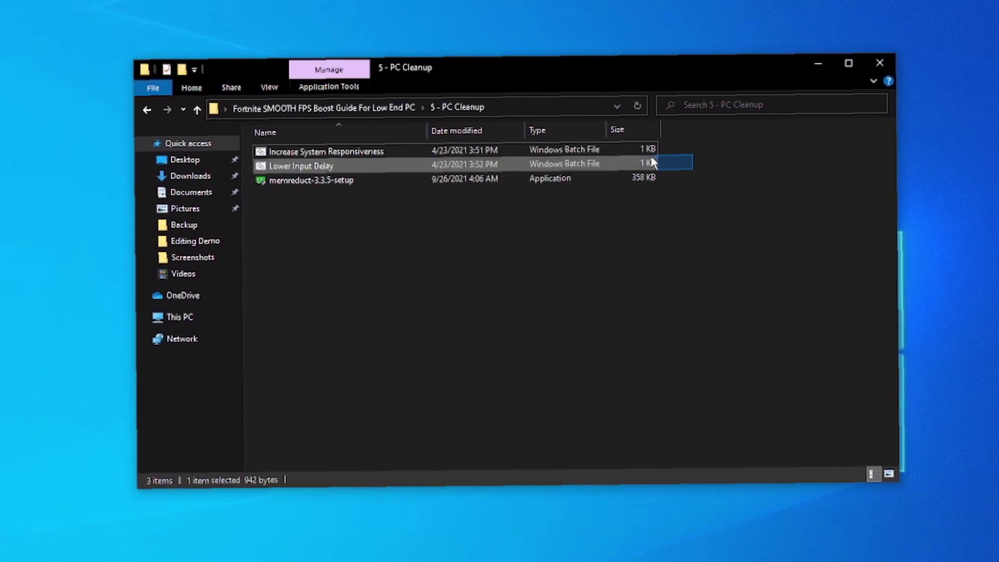
pyautogui.rightClick(598, 152)
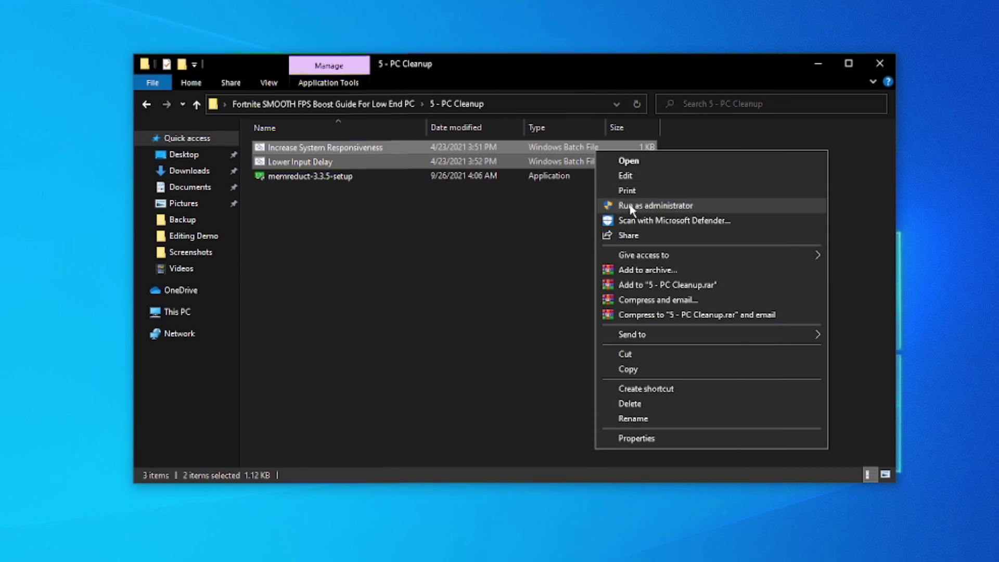
pyautogui.click(627, 206)
pyautogui.click(339, 224)
# Launch the memreduct-3.3.5-setup installer and accept the Mem Reduct license agreement.
pyautogui.click(333, 173)
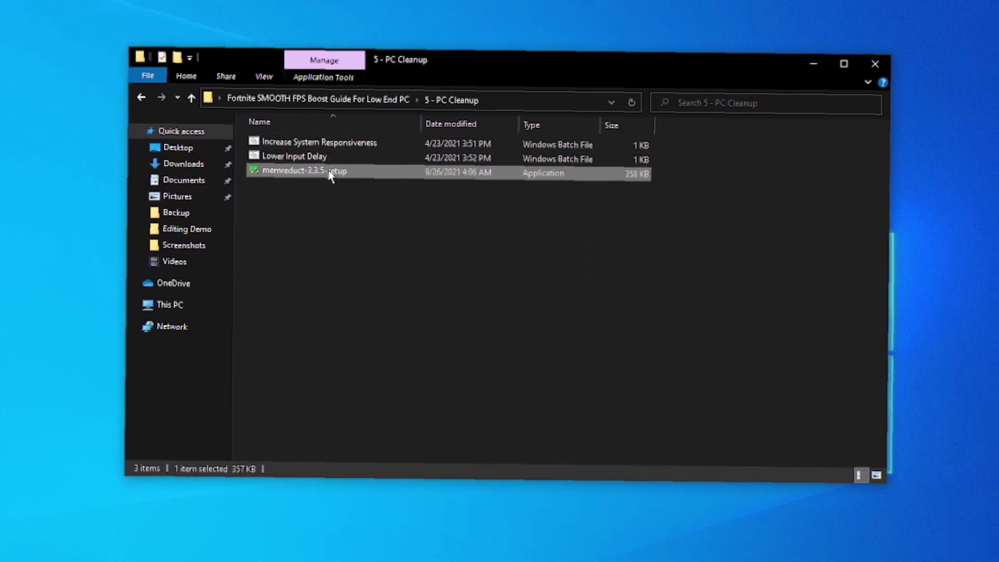
pyautogui.rightClick(331, 173)
pyautogui.click(371, 192)
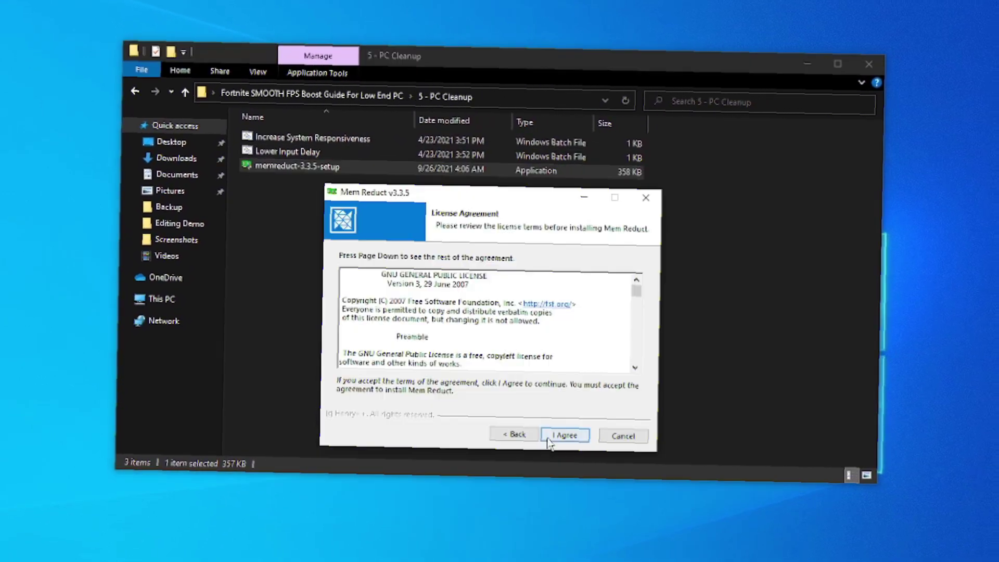
pyautogui.click(560, 433)
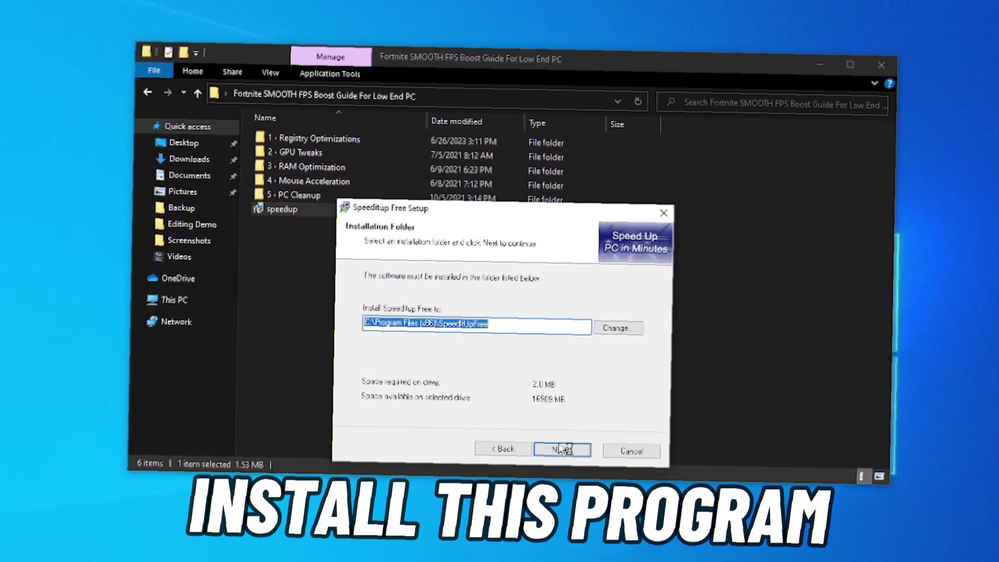
# Install Speeditup Free with the default installation folder and the Speeditup Free shortcut folder, and run its computer speed-up optimization.
pyautogui.click(563, 448)
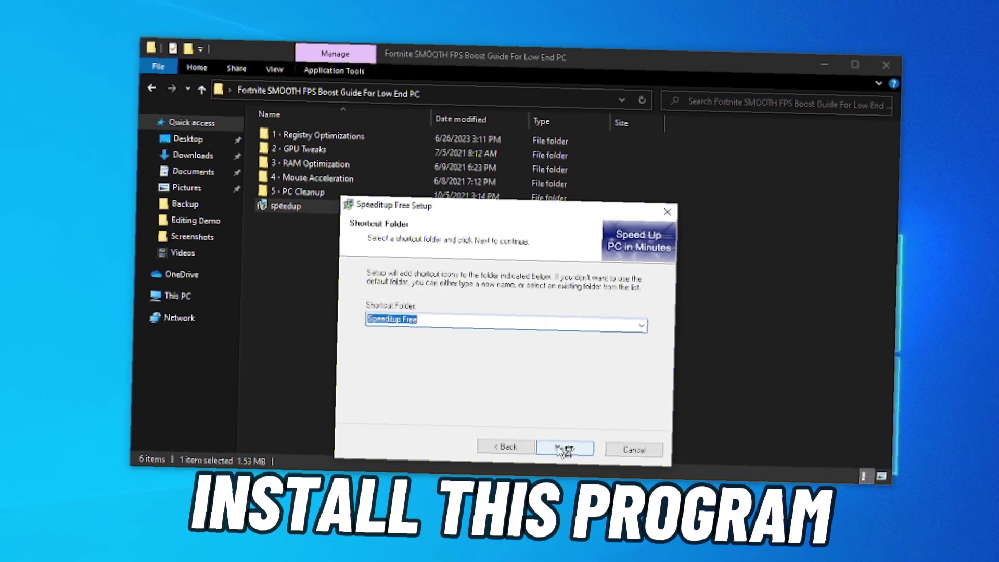
pyautogui.click(570, 445)
pyautogui.click(561, 445)
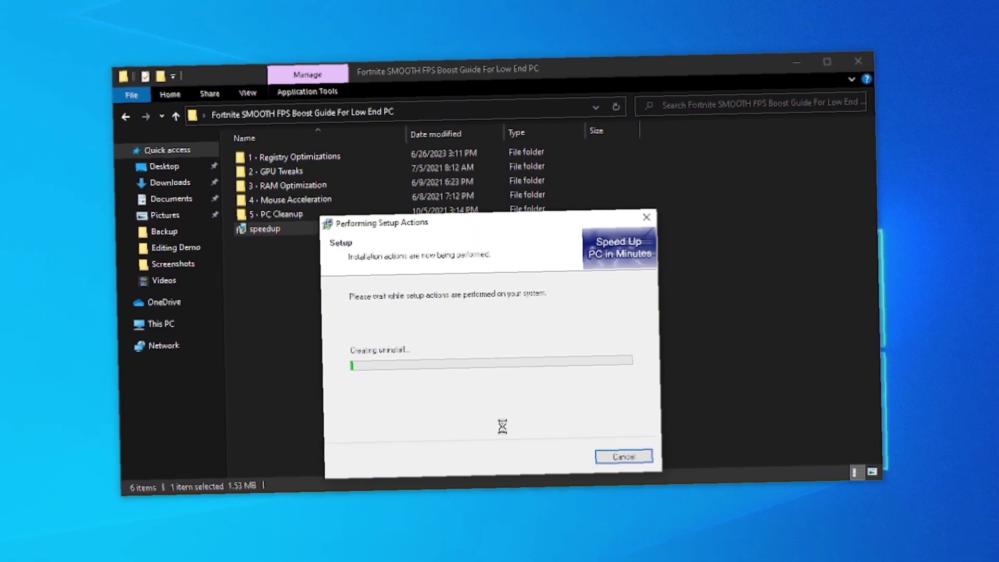
pyautogui.click(554, 459)
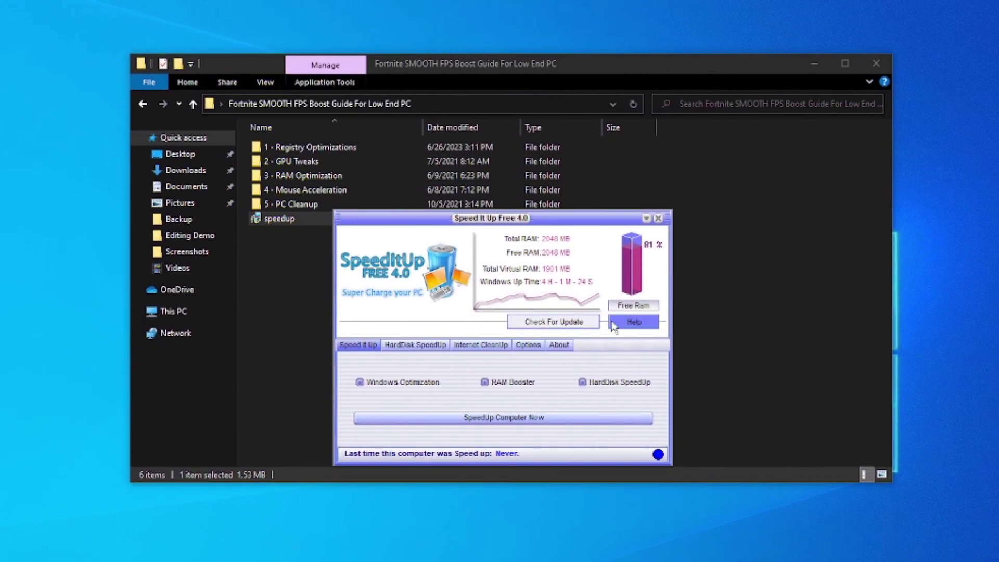
pyautogui.click(472, 418)
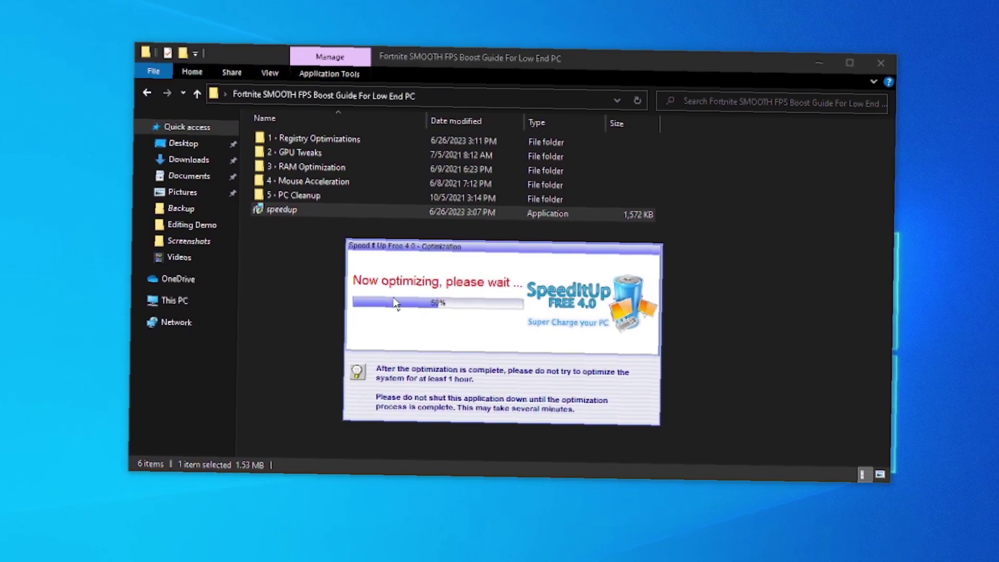
pyautogui.click(499, 371)
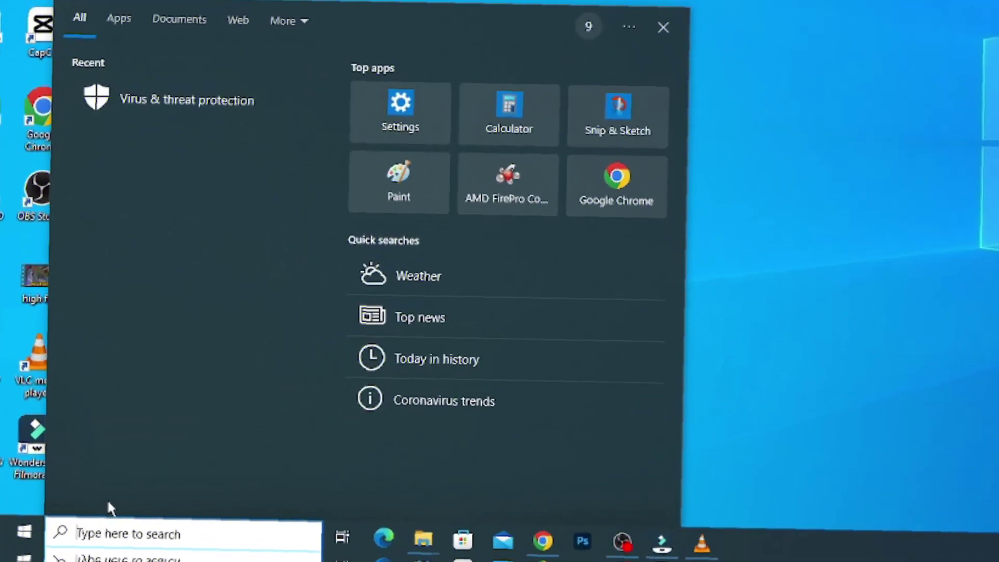
# Search Windows for "game m", open the Game Mode settings and go to the related Graphics settings.
pyautogui.write('game m')
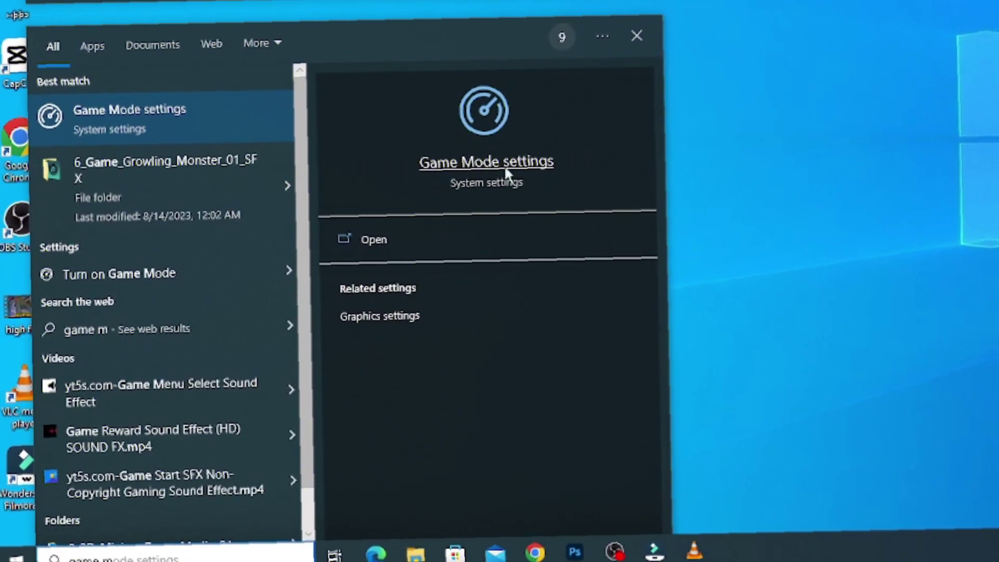
pyautogui.click(373, 242)
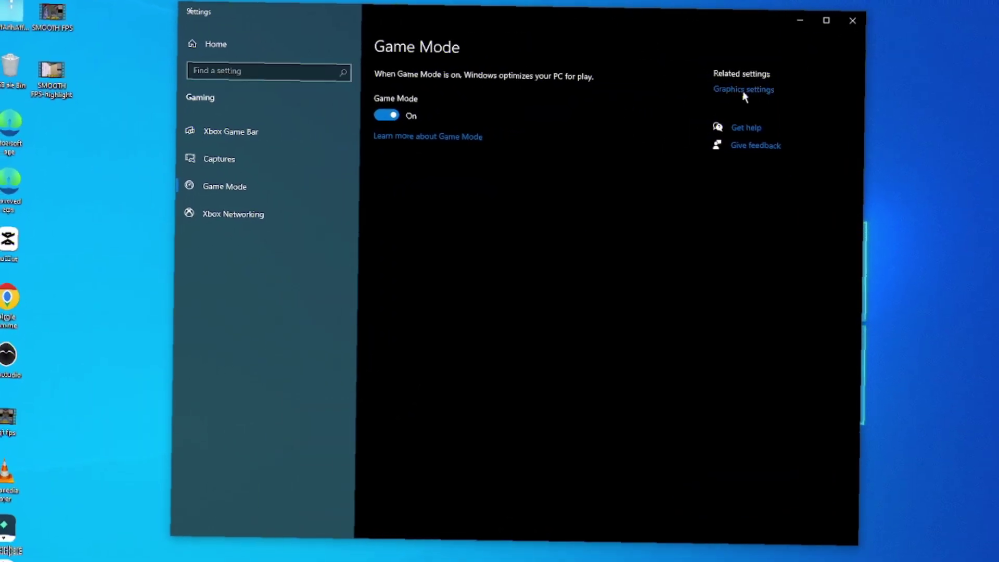
pyautogui.click(745, 90)
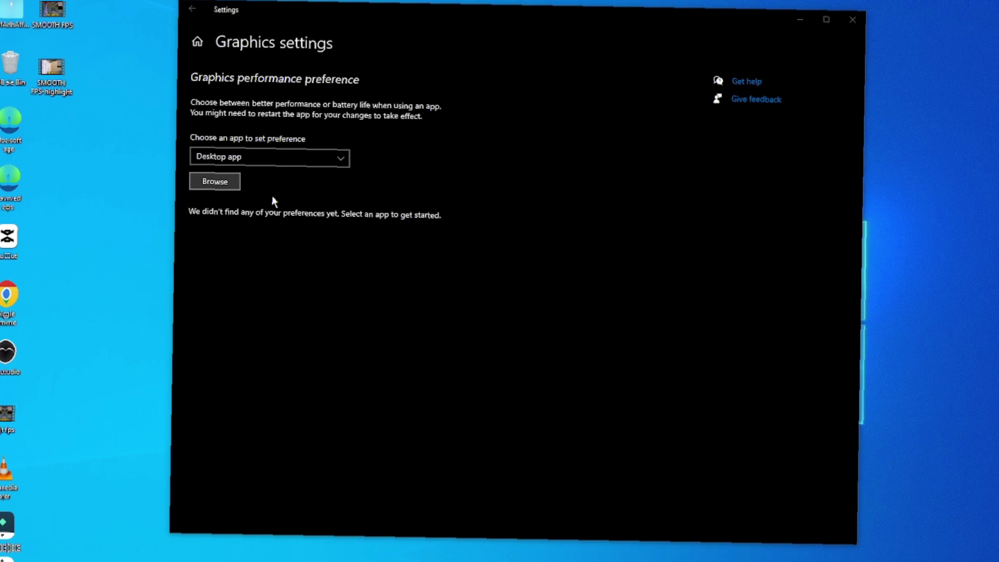
# Add FortniteLauncher from E:\Fortnite\FortniteGame\Binaries\Win64 as a desktop app in the graphics performance preferences.
pyautogui.click(232, 183)
pyautogui.doubleClick(616, 216)
pyautogui.doubleClick(288, 130)
pyautogui.doubleClick(295, 134)
pyautogui.doubleClick(285, 101)
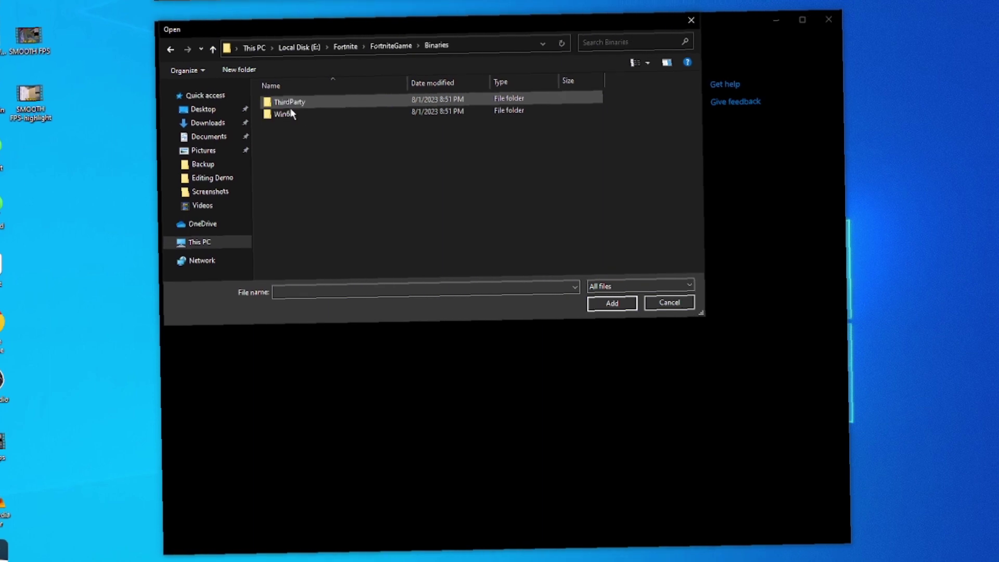
pyautogui.doubleClick(289, 114)
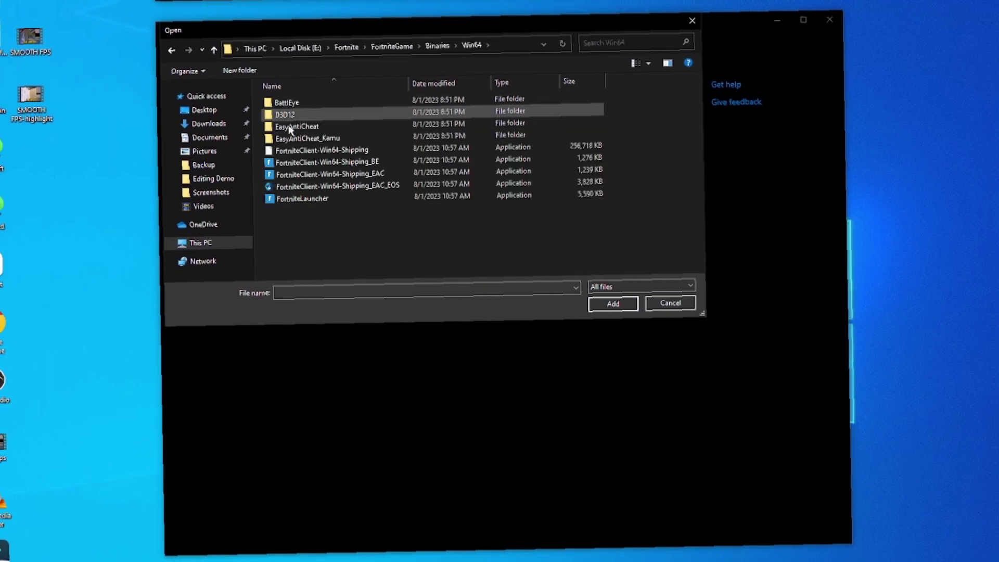
pyautogui.doubleClick(302, 197)
# Set FortniteLauncher's graphics preference to High performance, save it and close Settings.
pyautogui.click(204, 237)
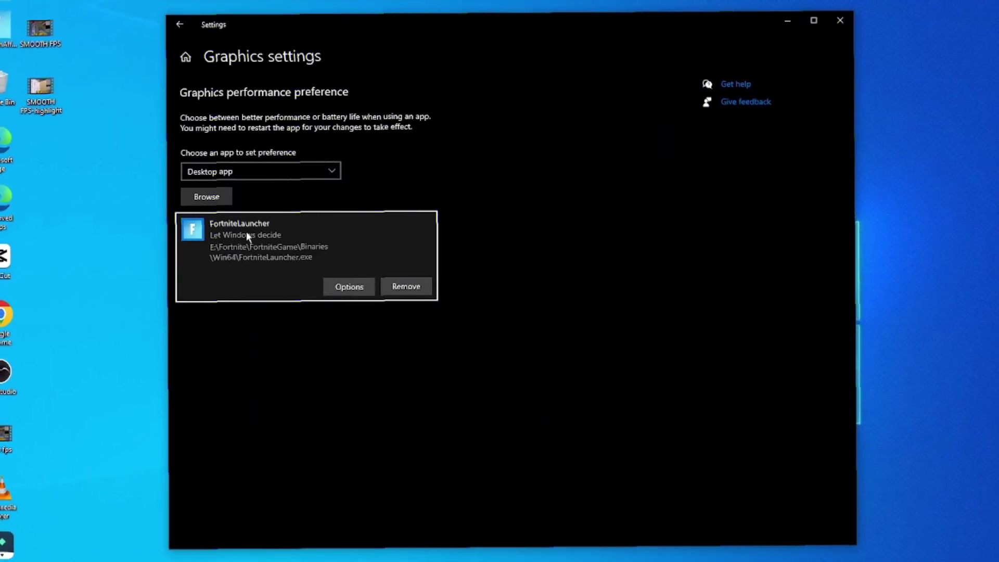
pyautogui.click(341, 287)
pyautogui.click(429, 305)
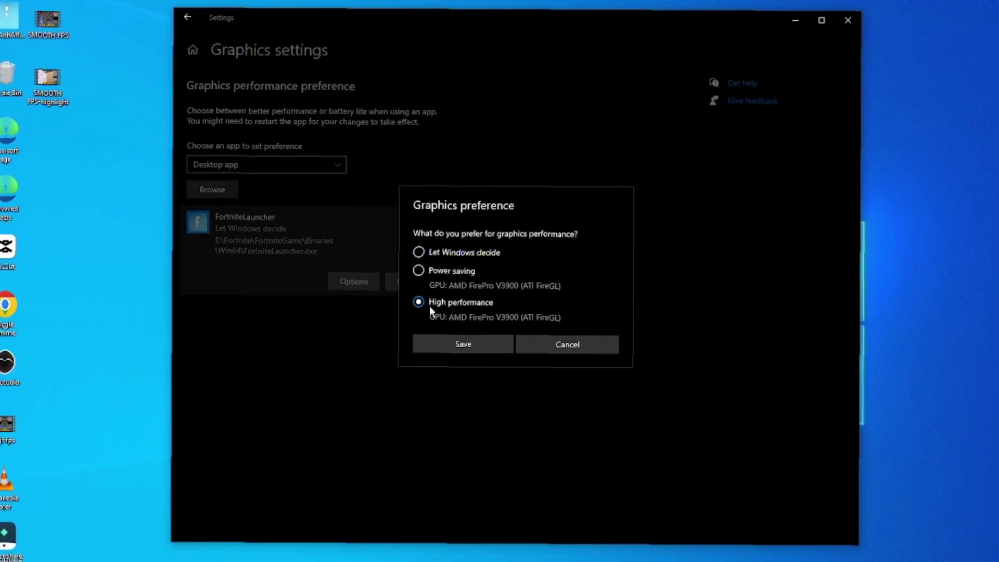
pyautogui.click(439, 346)
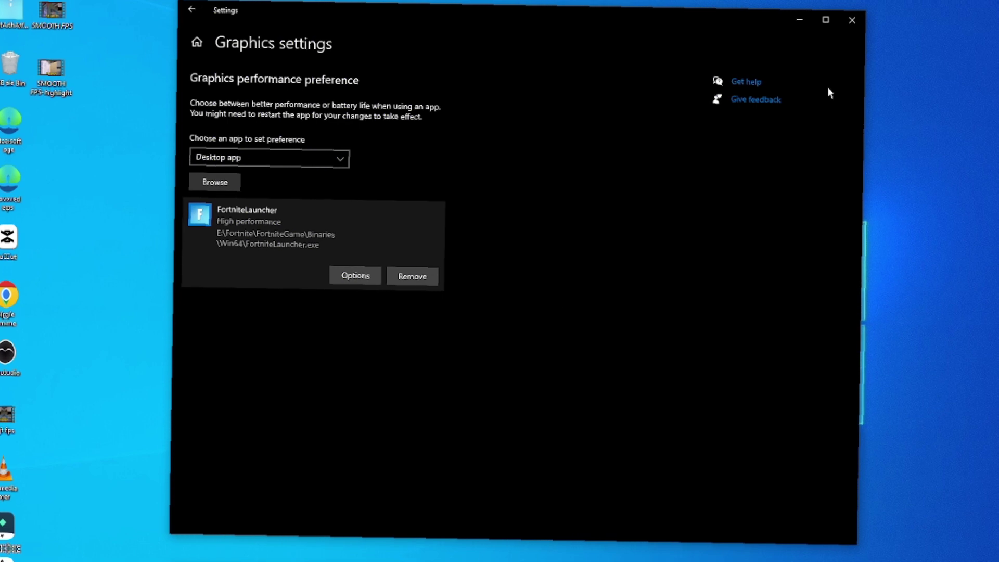
pyautogui.click(851, 21)
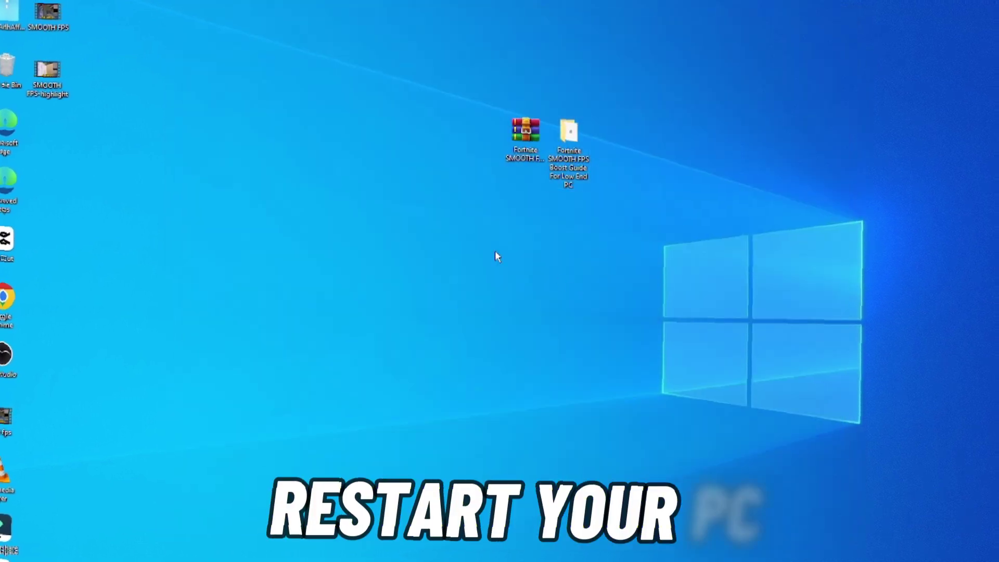